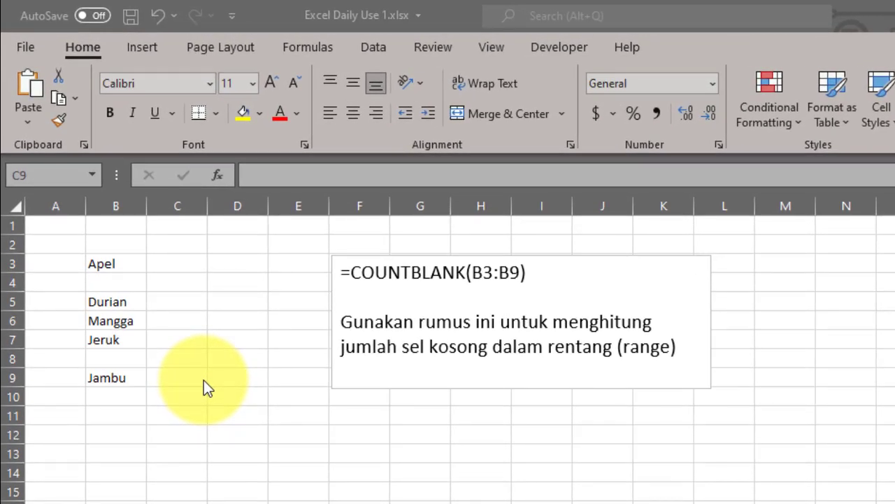
Enter =COUNTBLANK(B3:B9) in C9 to count the empty cells in the fruit list.
left_click(185, 383)
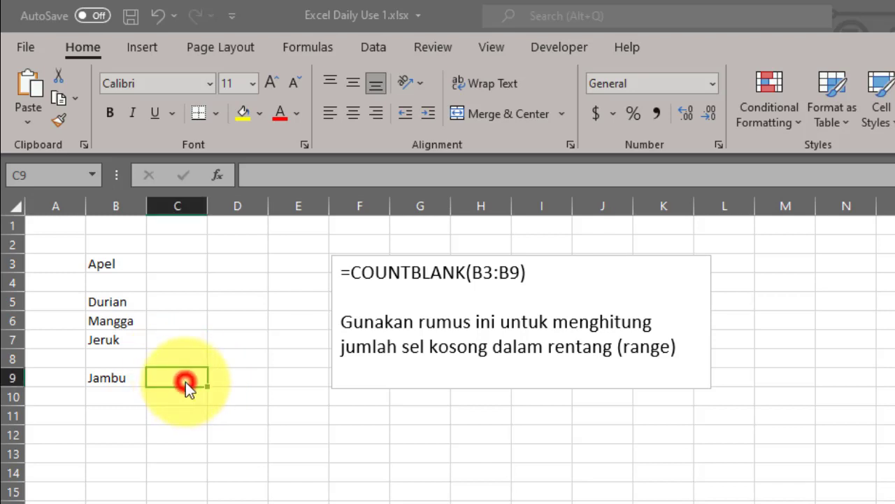
left_click_drag(117, 265, 116, 380)
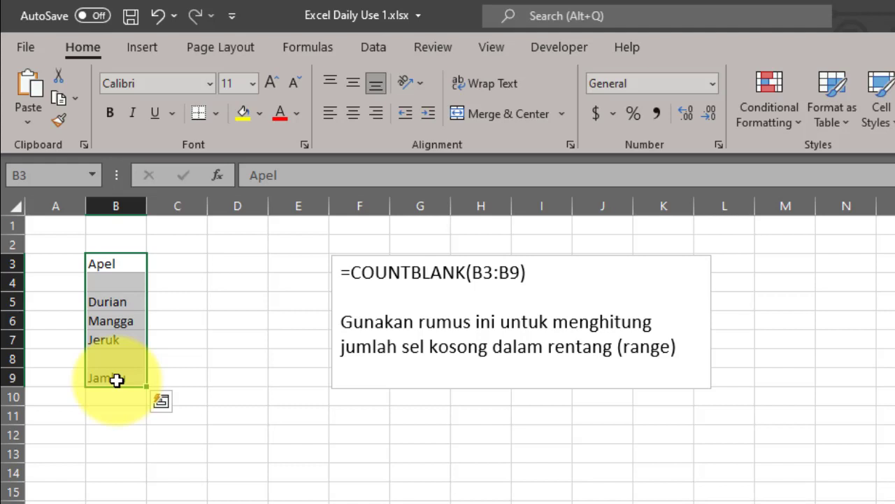
left_click(195, 379)
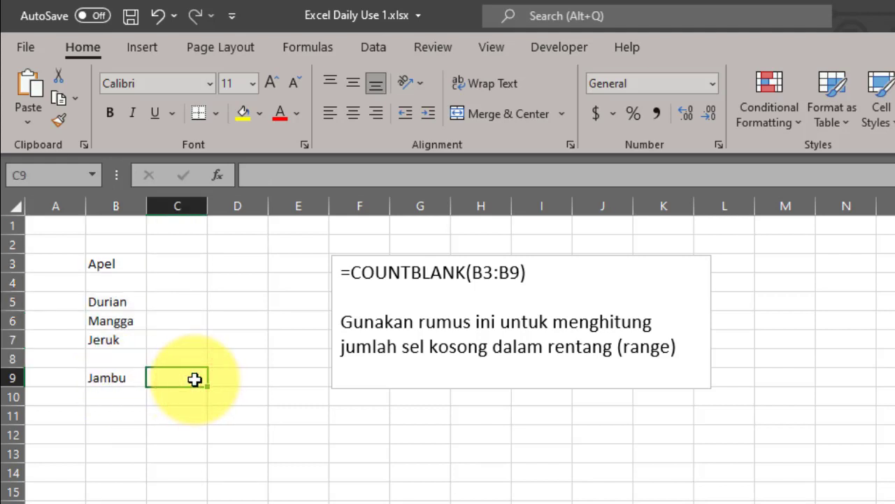
type("=")
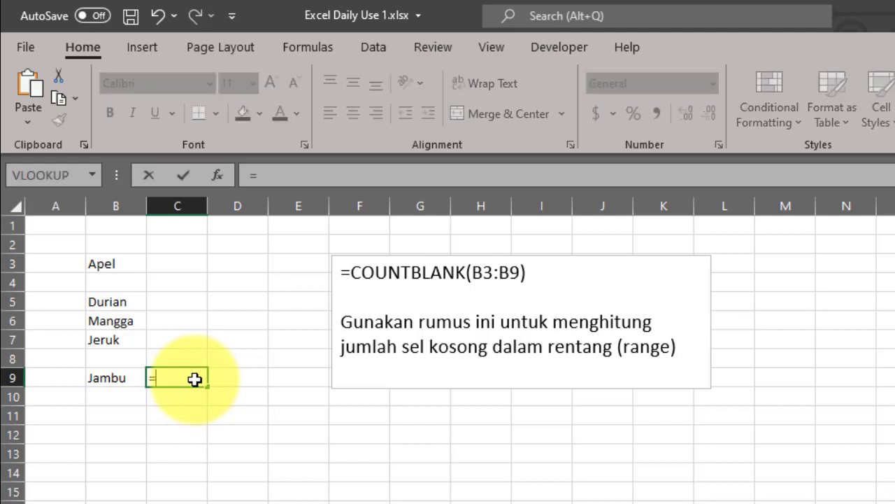
type("CO")
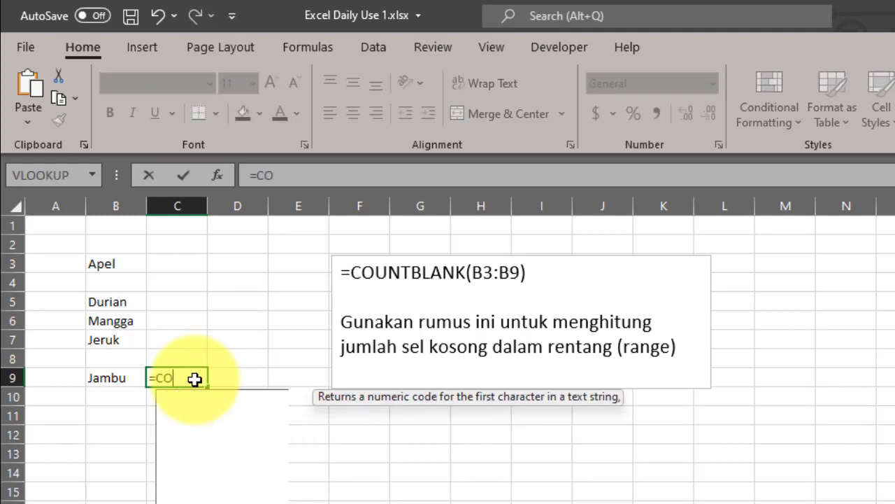
type("UN")
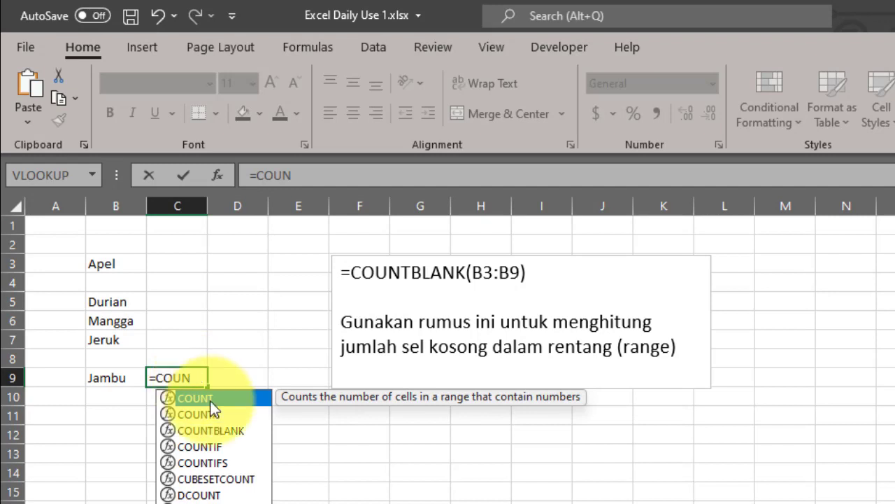
double_click(216, 431)
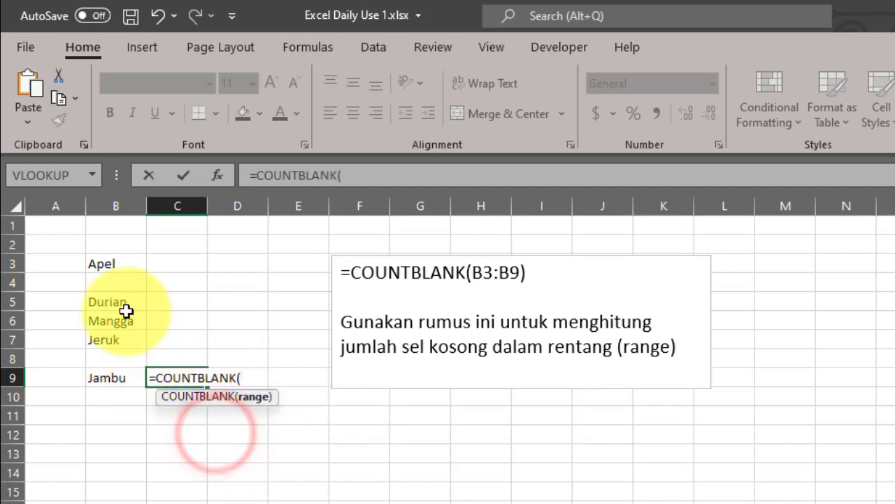
left_click_drag(116, 260, 108, 372)
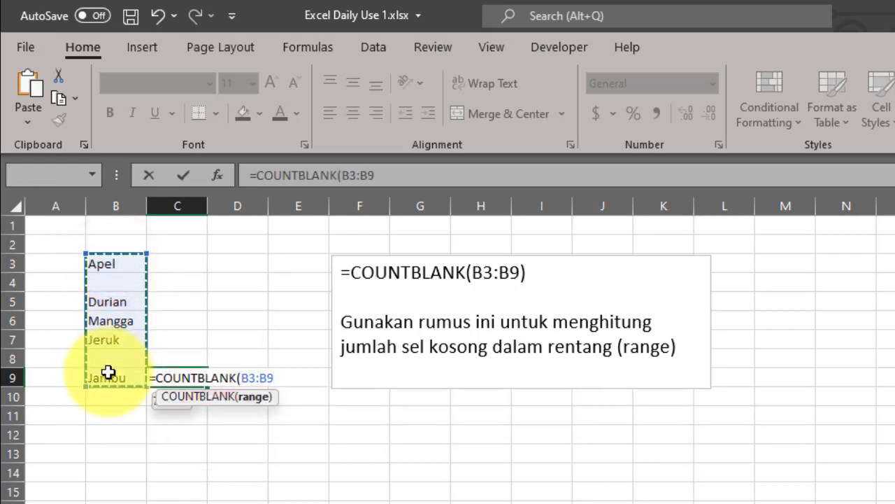
key("Return")
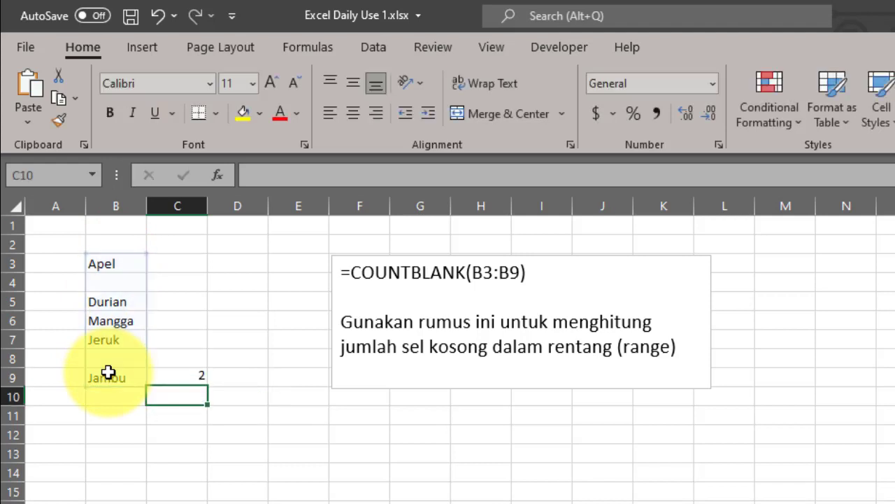
Check C9's formula against the empty cells B4 and B8.
left_click(191, 378)
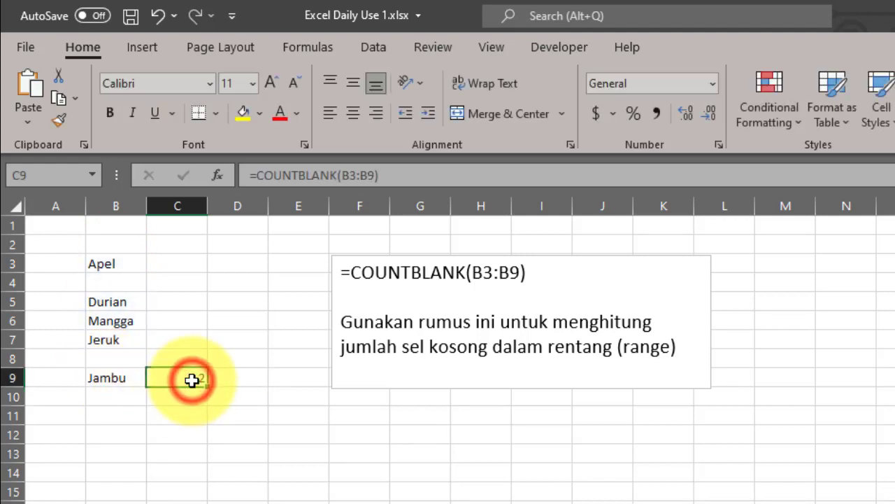
left_click(124, 281)
left_click(127, 357)
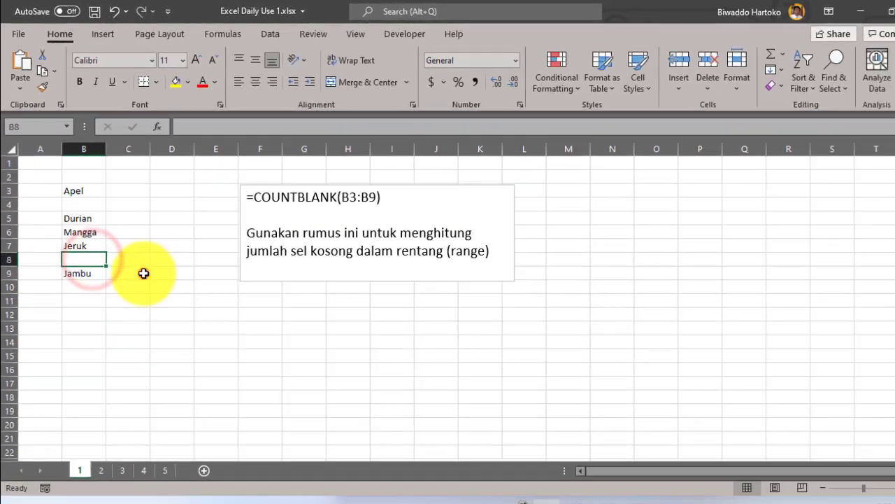
left_click(189, 360)
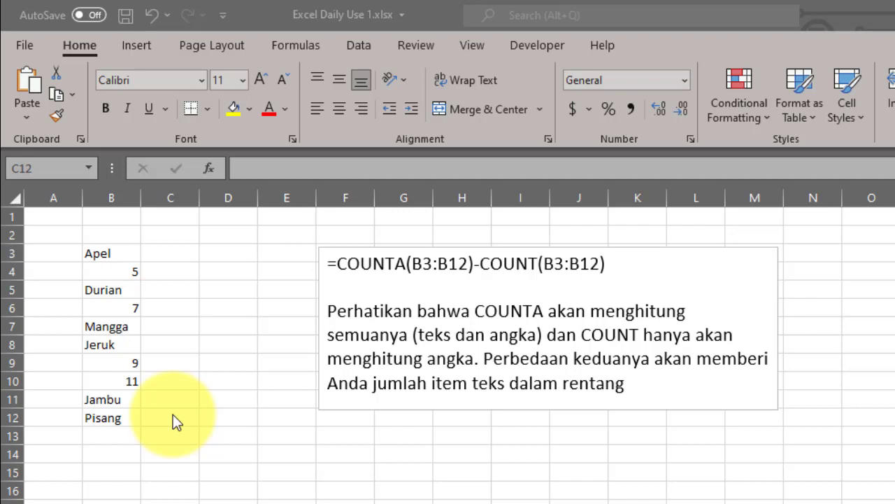
Highlight the mixed list B3:B12 and select C12 as the result cell.
left_click(111, 253)
left_click_drag(111, 253, 113, 416)
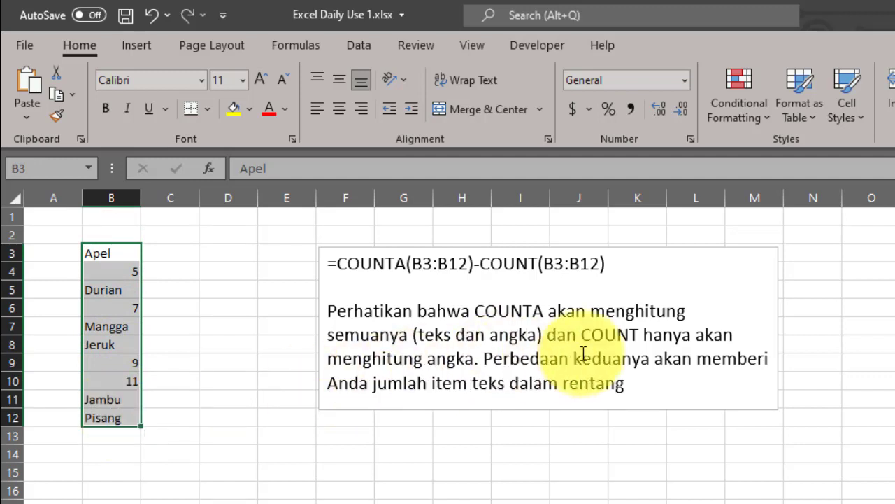
left_click(174, 418)
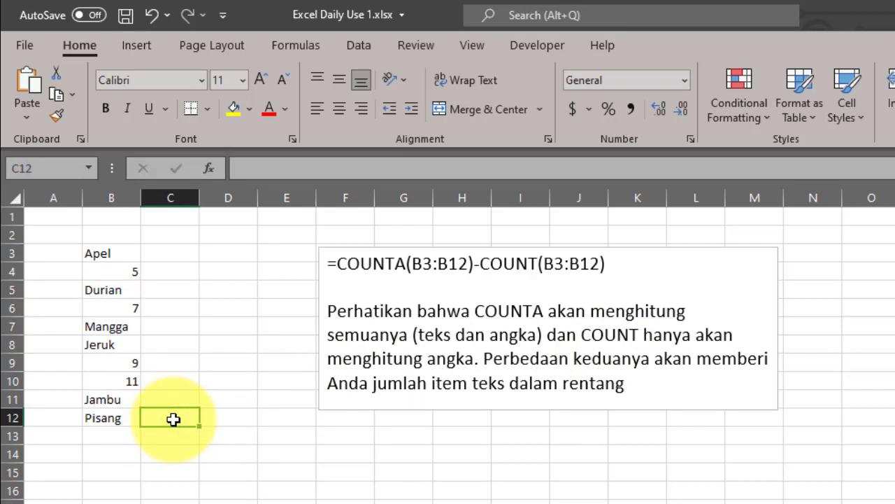
Enter =COUNTA(B3:B12)-COUNT(B3:B12) in C12, accepting the closing-parenthesis fix, to get 6.
type("=")
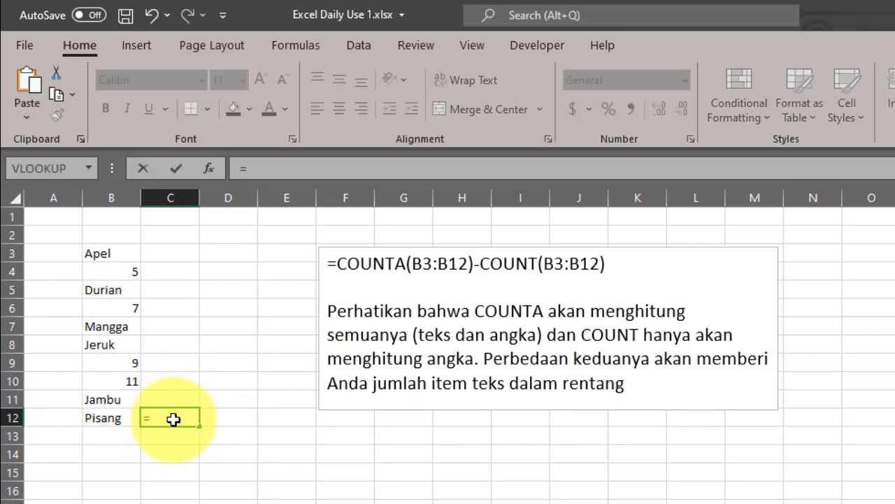
type("COUNT")
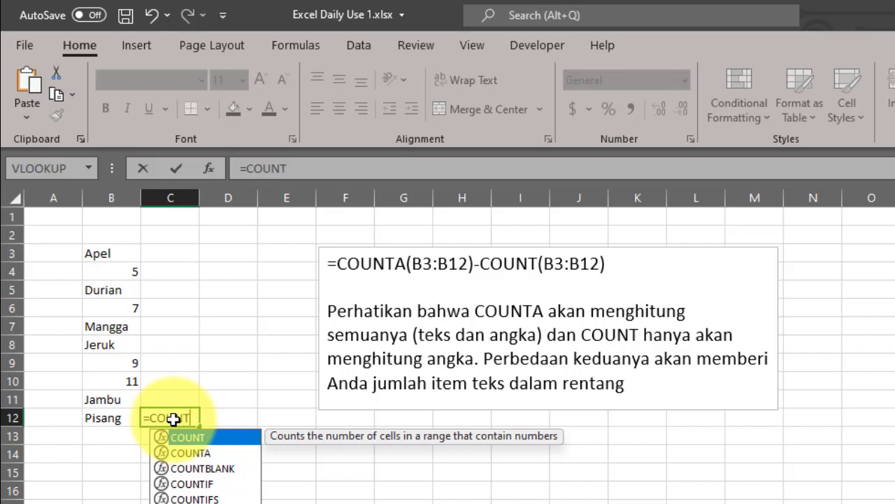
double_click(195, 452)
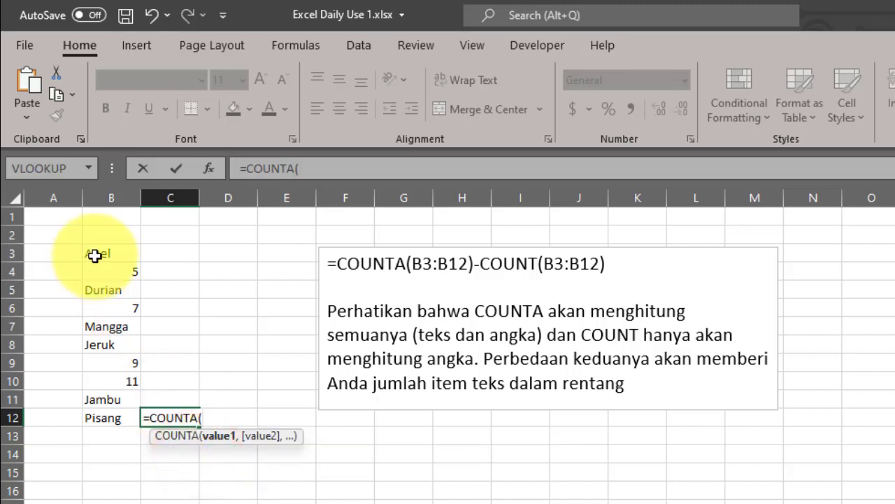
left_click_drag(94, 254, 93, 417)
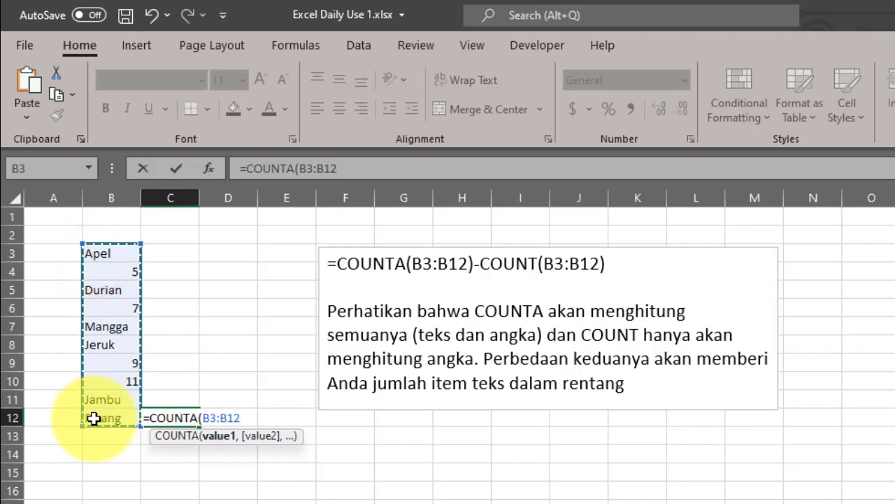
type(")")
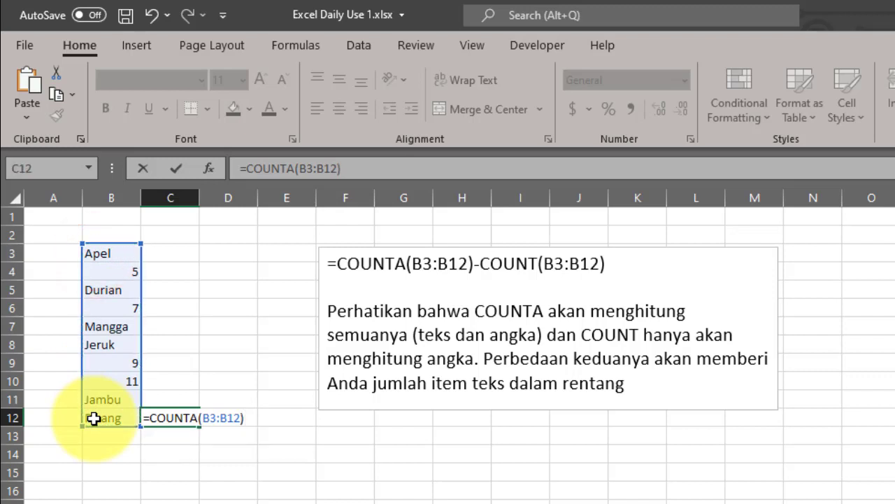
type("-")
type("COUN")
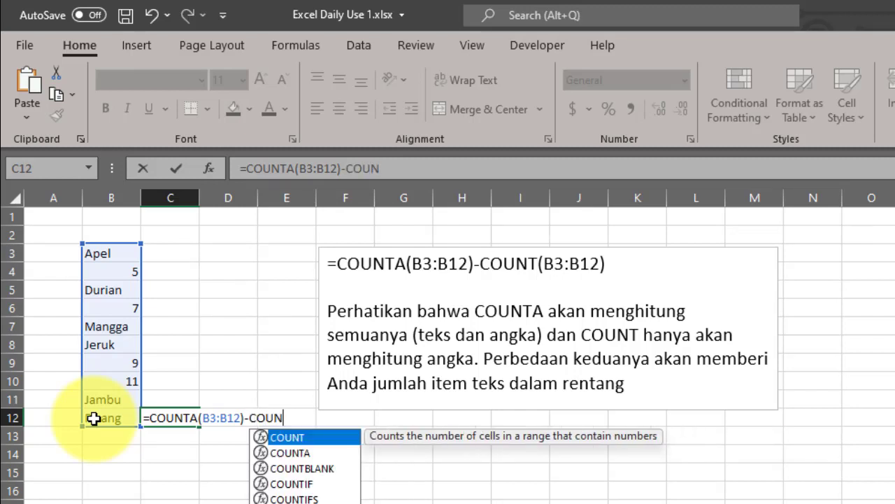
double_click(288, 439)
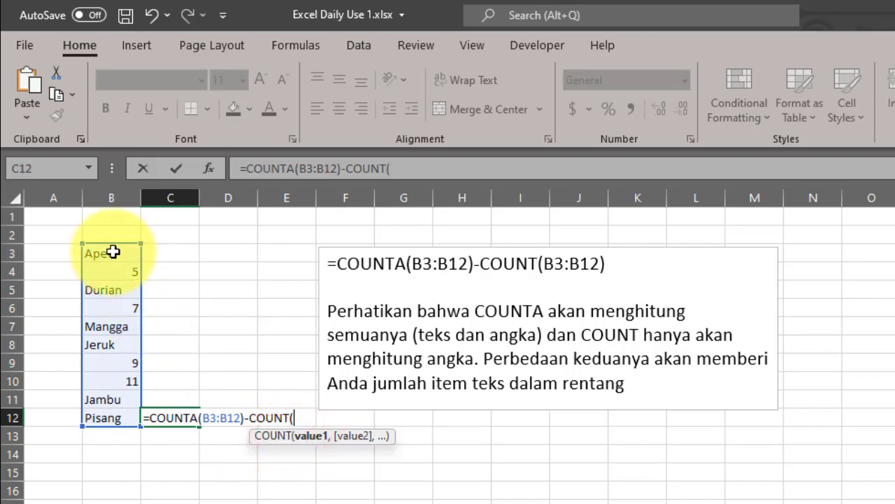
left_click_drag(112, 252, 114, 414)
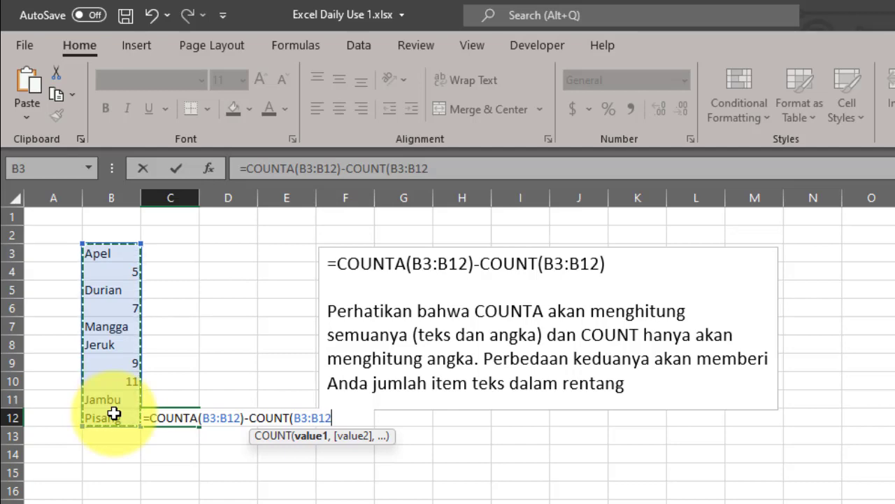
key("Return")
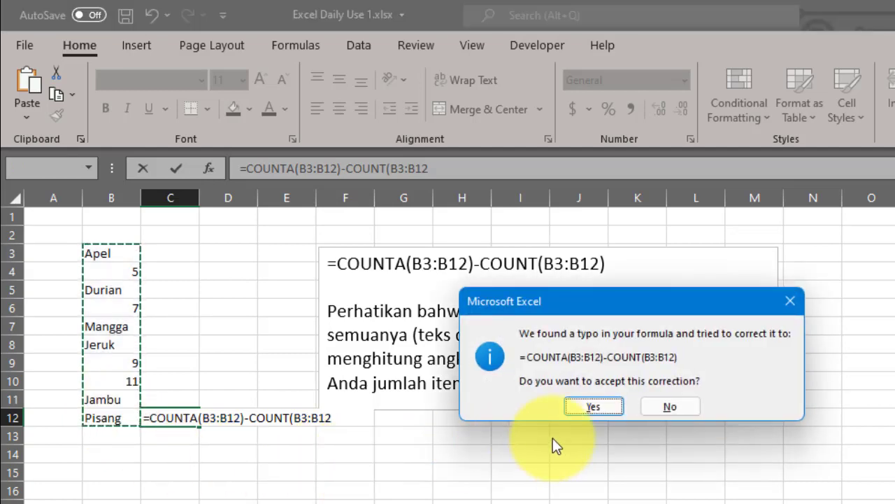
left_click(610, 405)
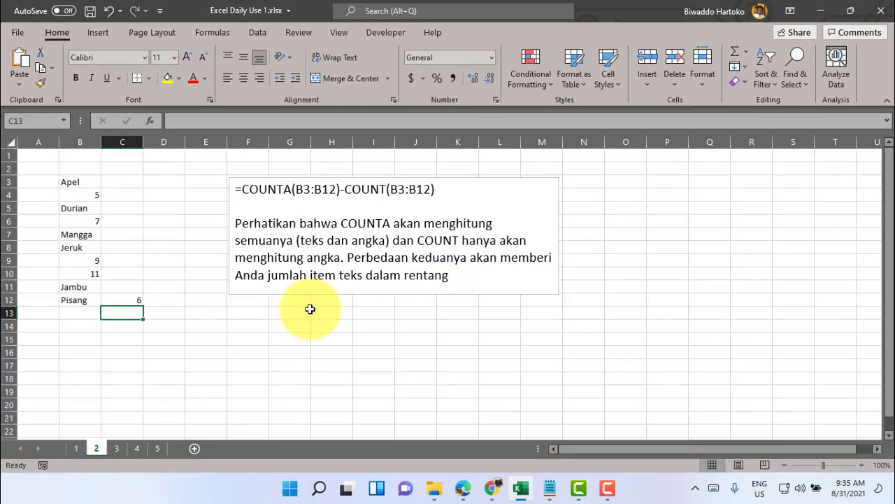
left_click(135, 300)
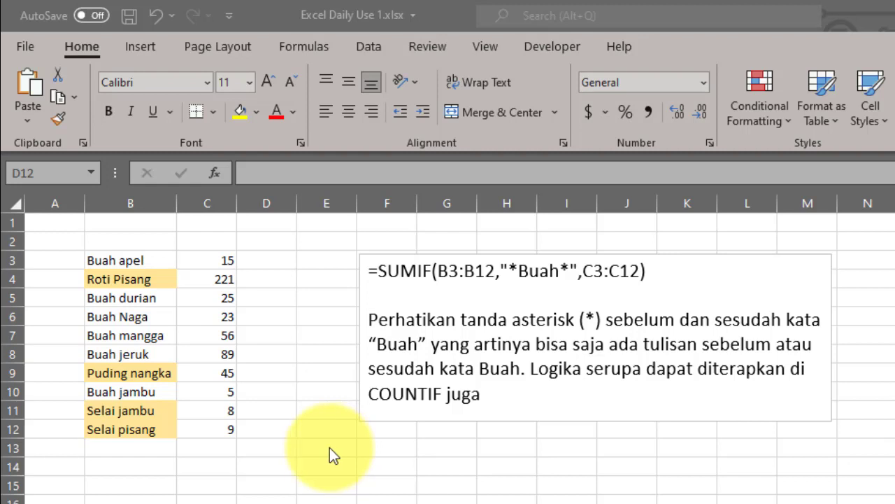
left_click(280, 431)
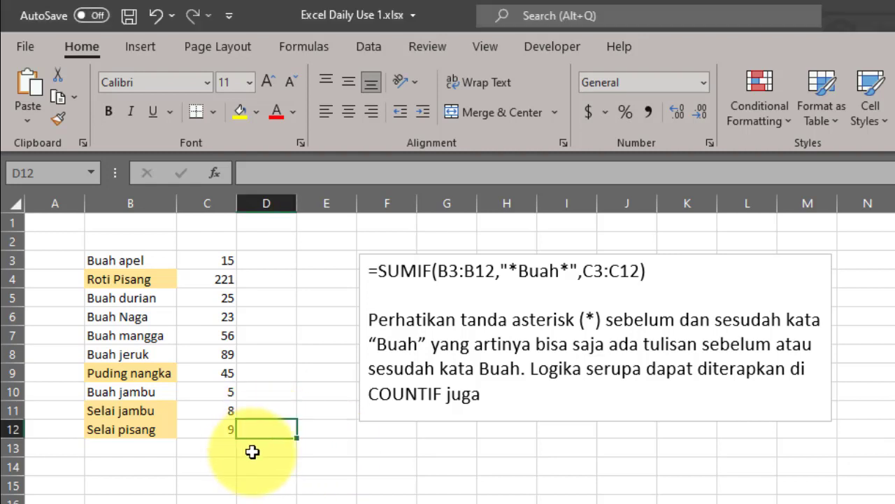
left_click(266, 428)
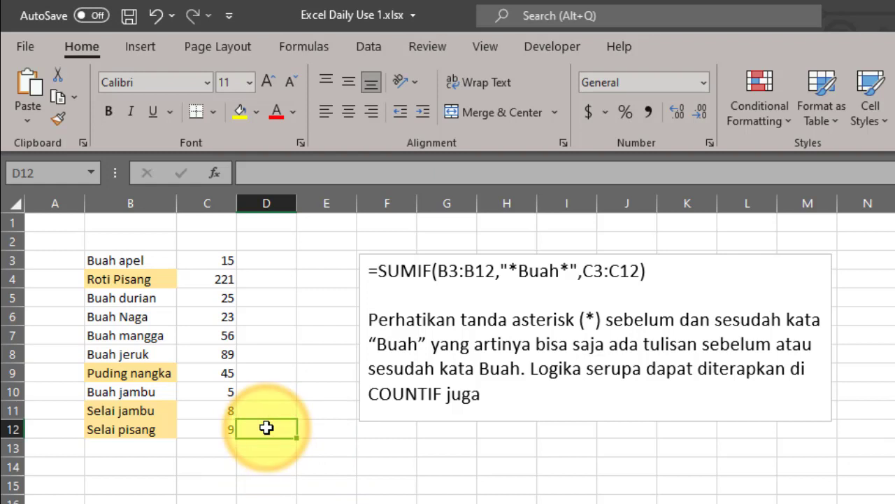
Enter =SUMIF(B3:B12,"*Buah*",C3:C12) in D12 to total the Buah items, giving 213.
type("=")
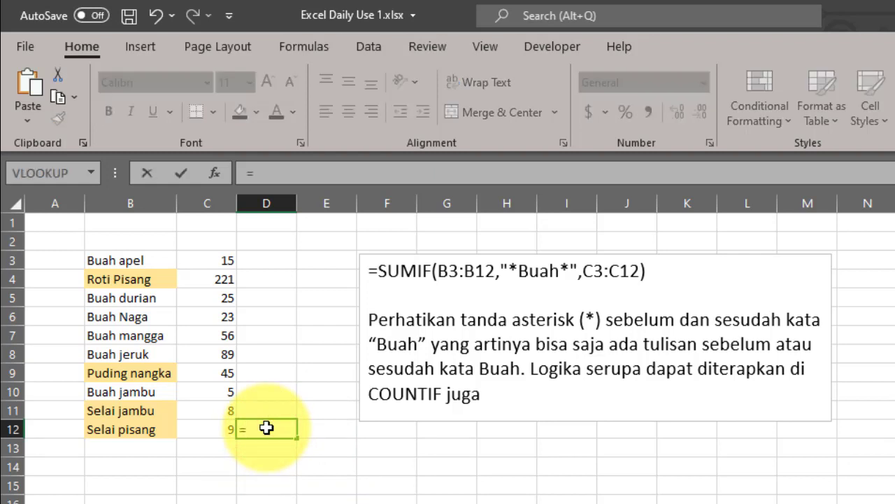
type("su")
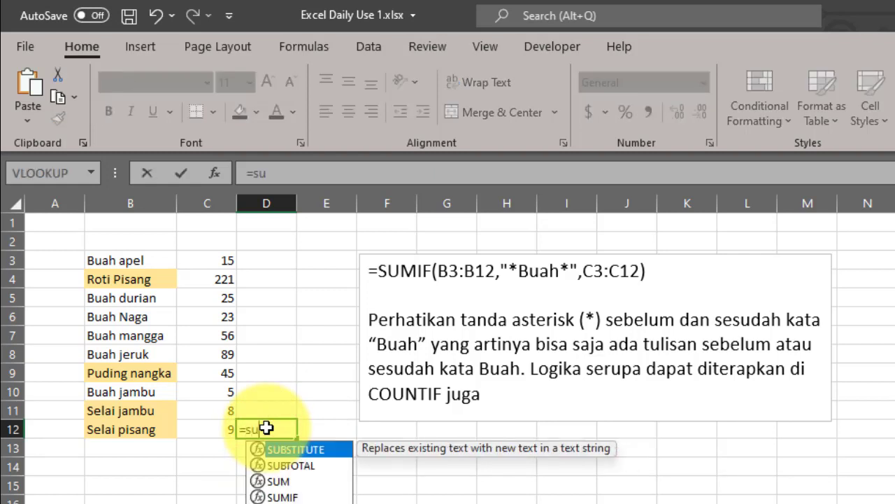
type("m")
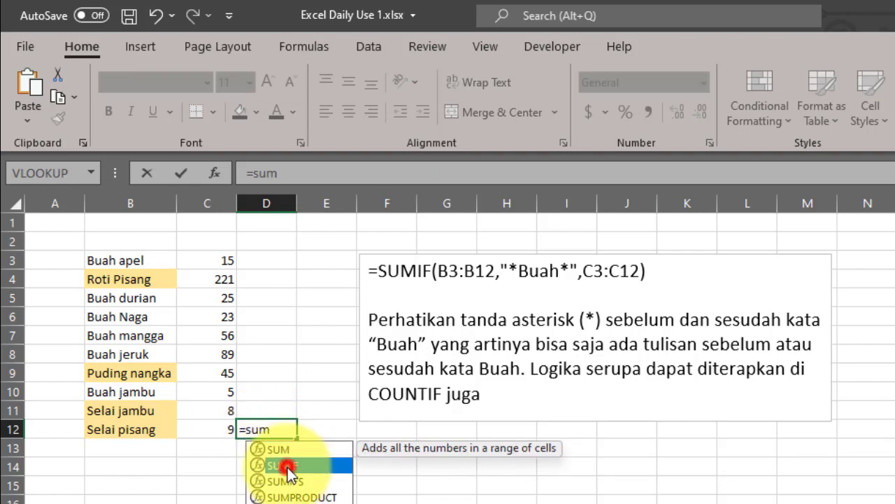
double_click(283, 465)
left_click_drag(128, 259, 129, 424)
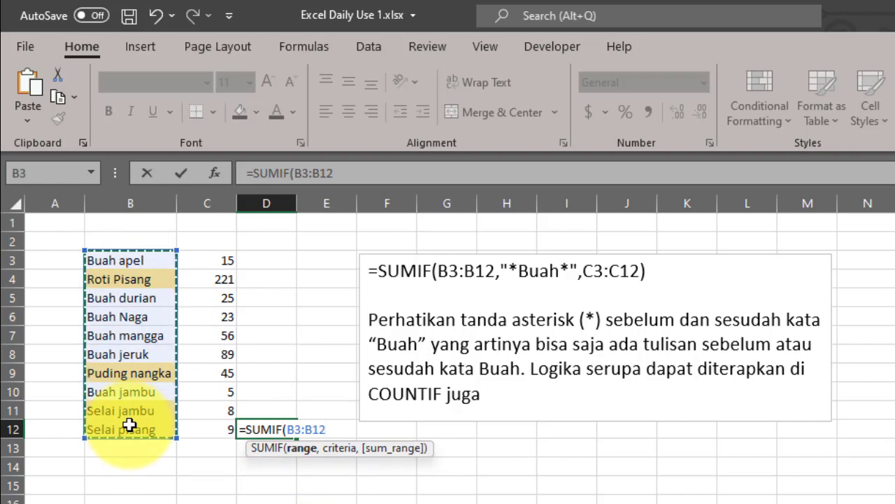
type(",")
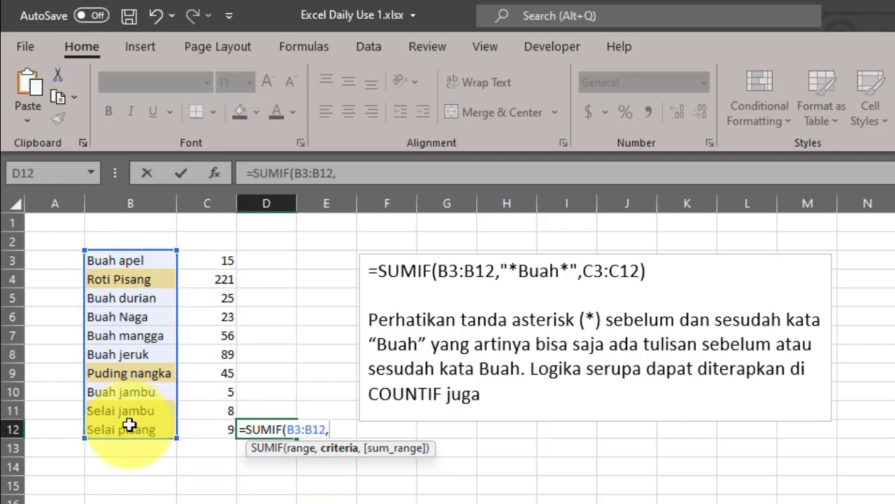
type("\"")
type("*")
type("Buah")
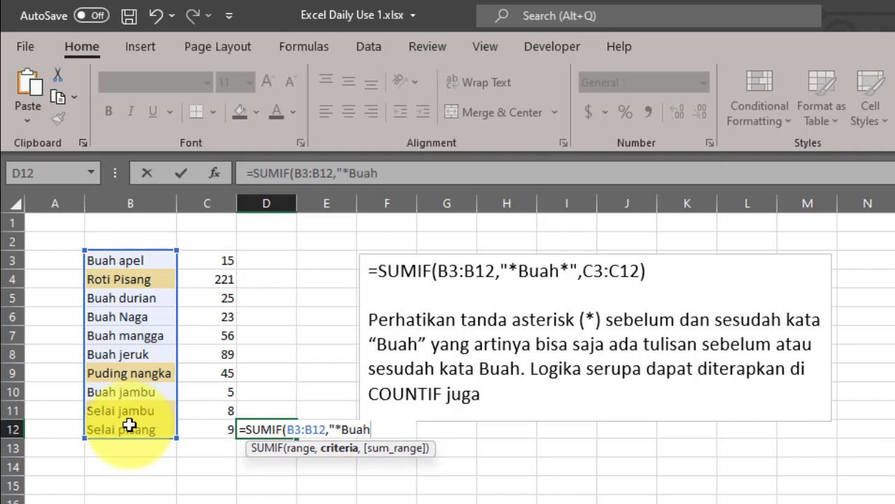
type("*\"")
type(",")
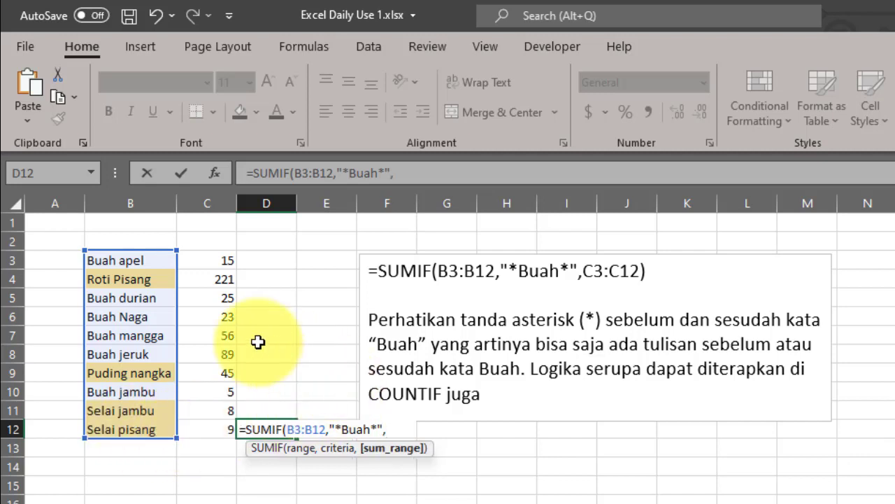
left_click_drag(221, 258, 222, 424)
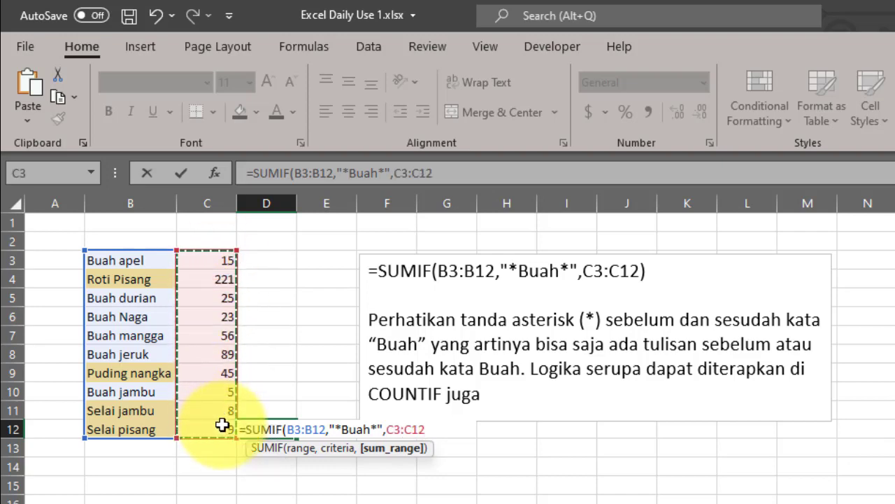
type(")")
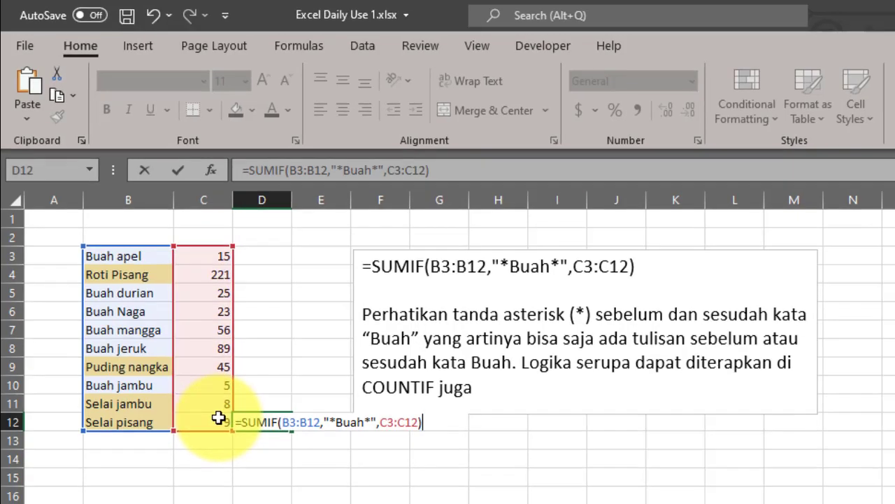
key("Return")
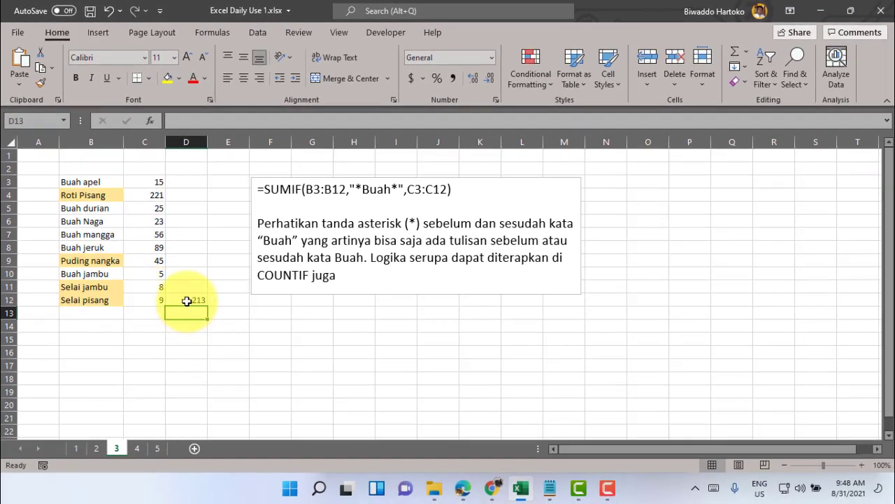
left_click(179, 300)
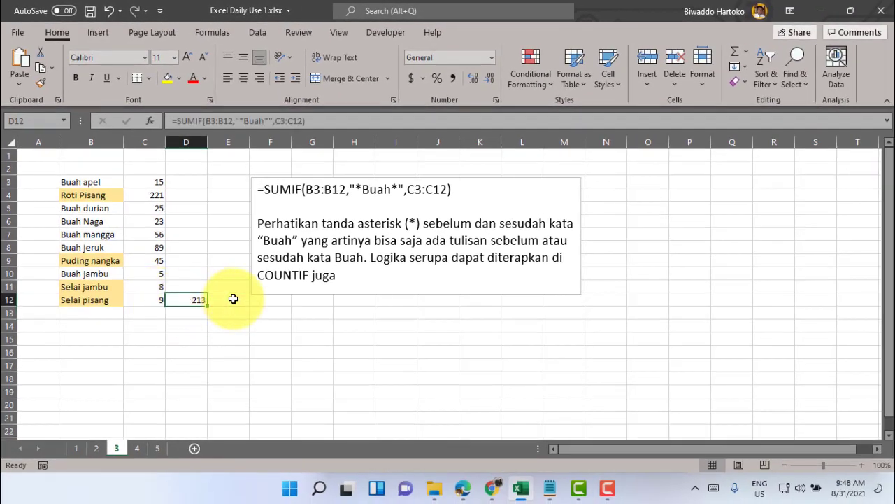
left_click(161, 181)
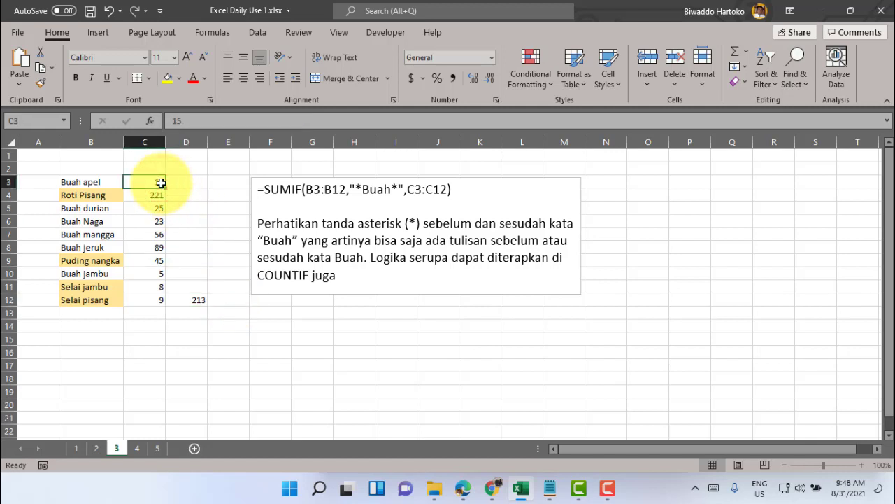
Change Buah apel in C3 to 10 and enter 100 for Roti Pisang.
type("10")
key("Return")
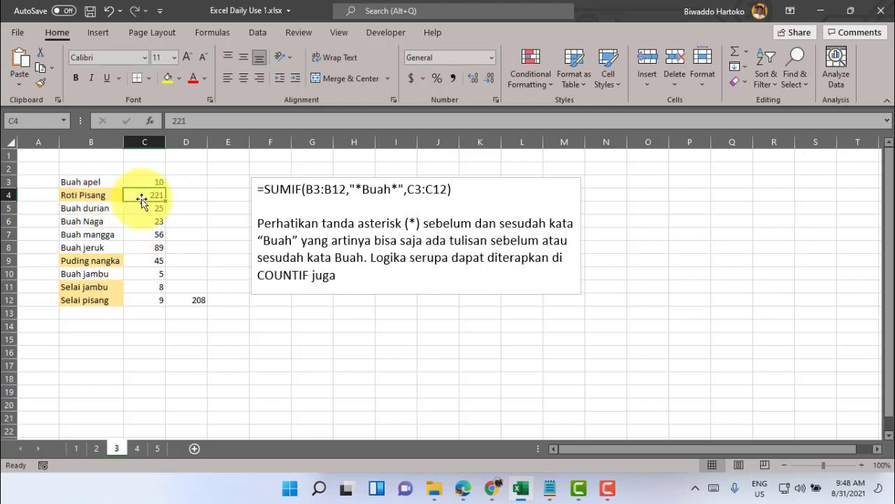
type("1")
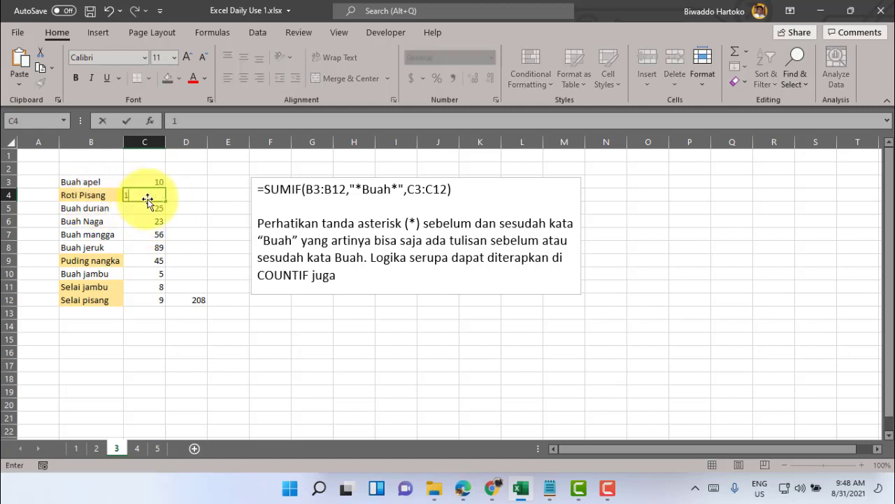
type("00")
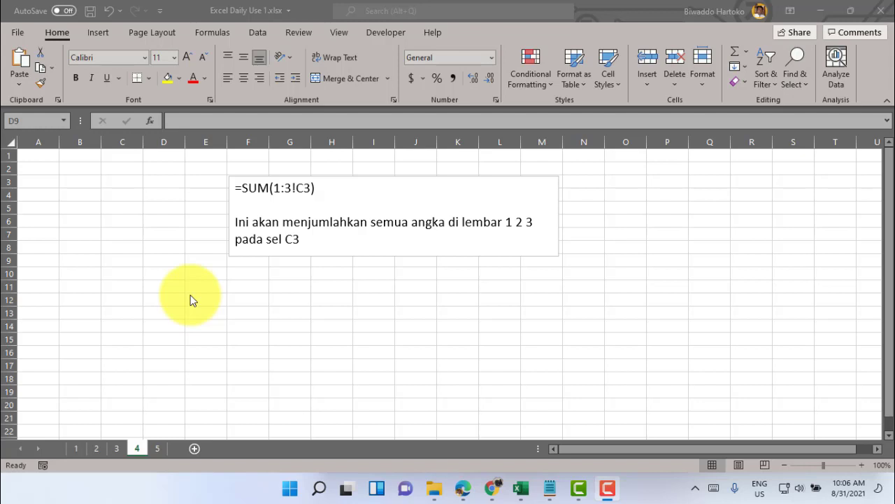
left_click(75, 450)
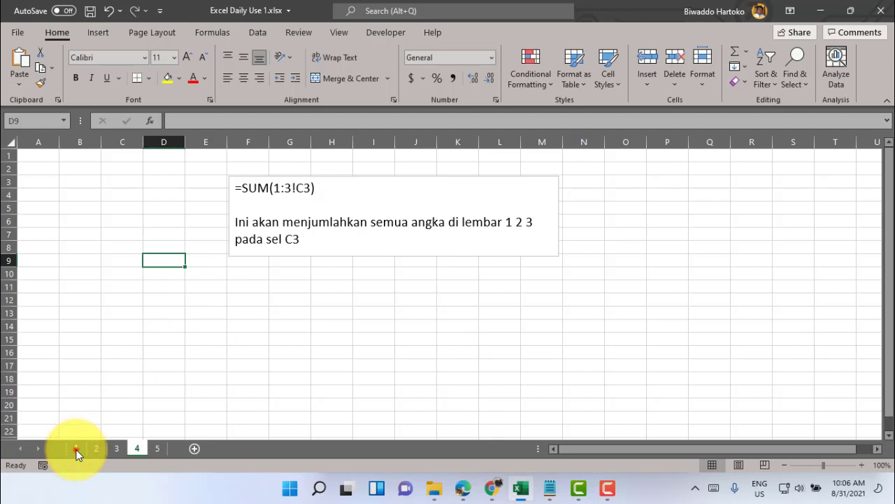
left_click(75, 449)
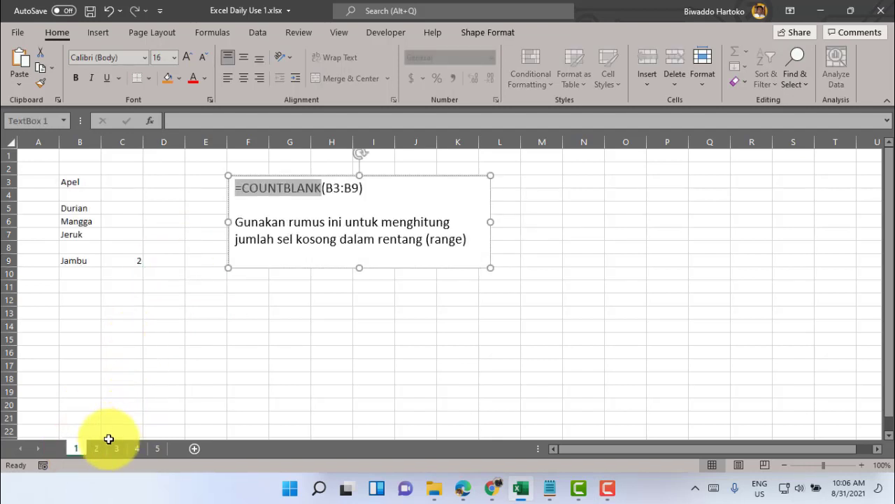
left_click(122, 181)
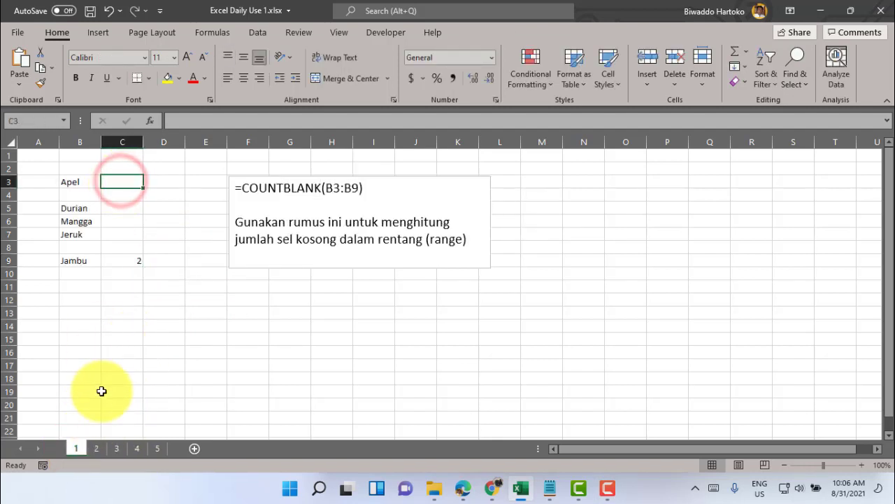
left_click(96, 447)
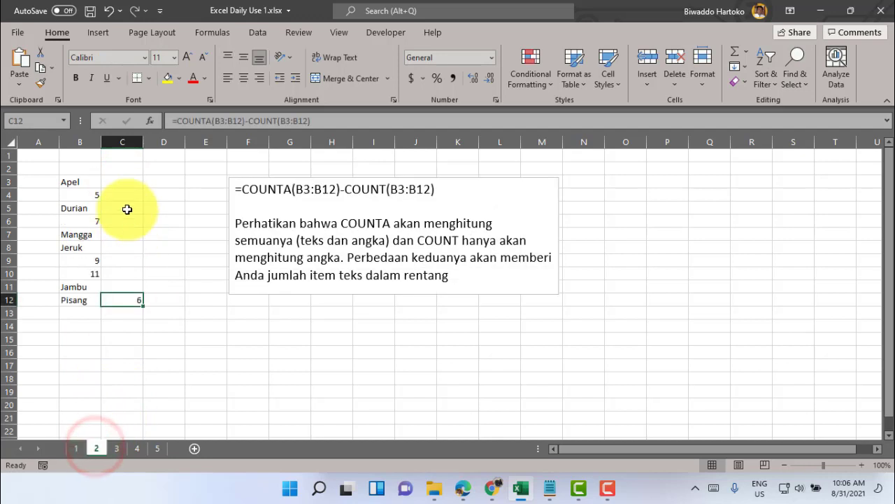
left_click(122, 181)
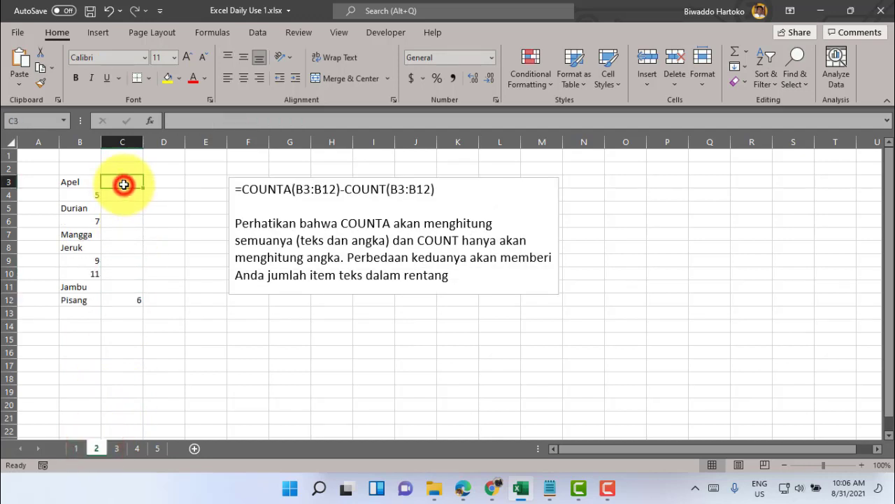
left_click(117, 448)
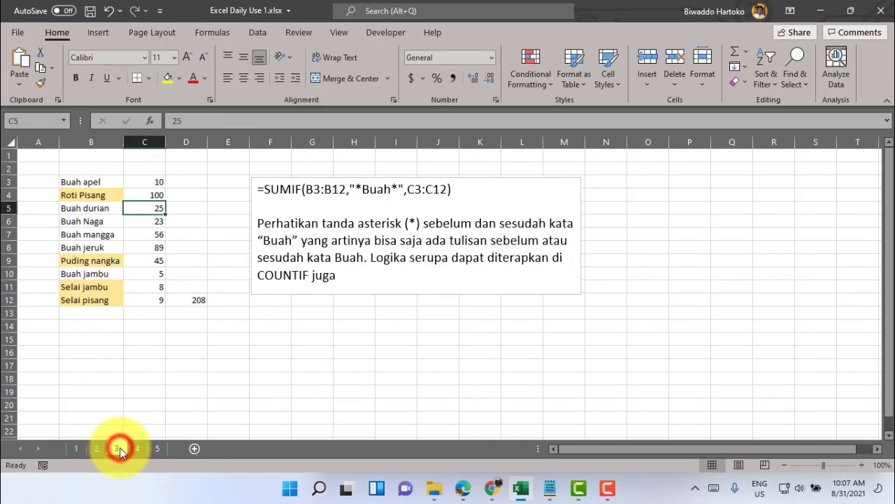
left_click(159, 182)
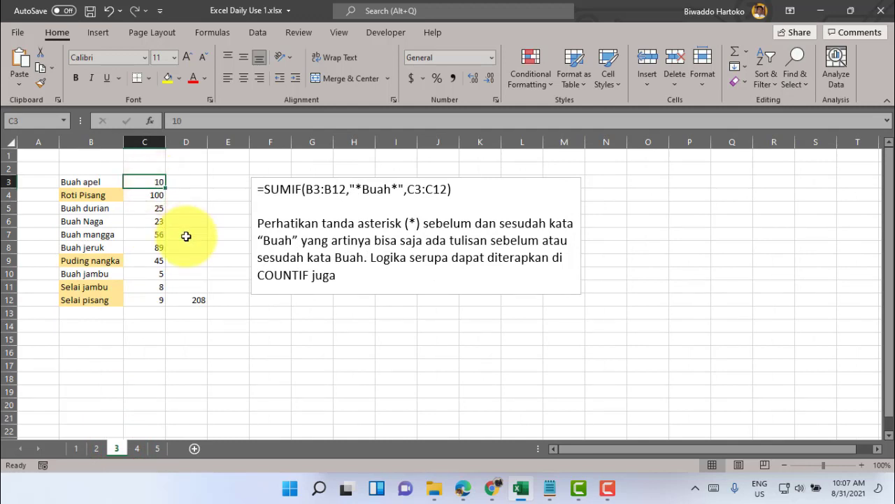
left_click(137, 448)
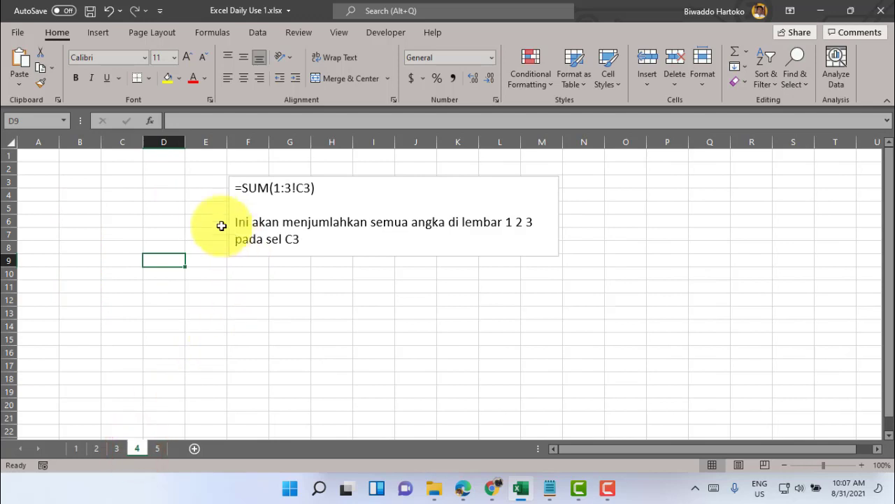
left_click(166, 180)
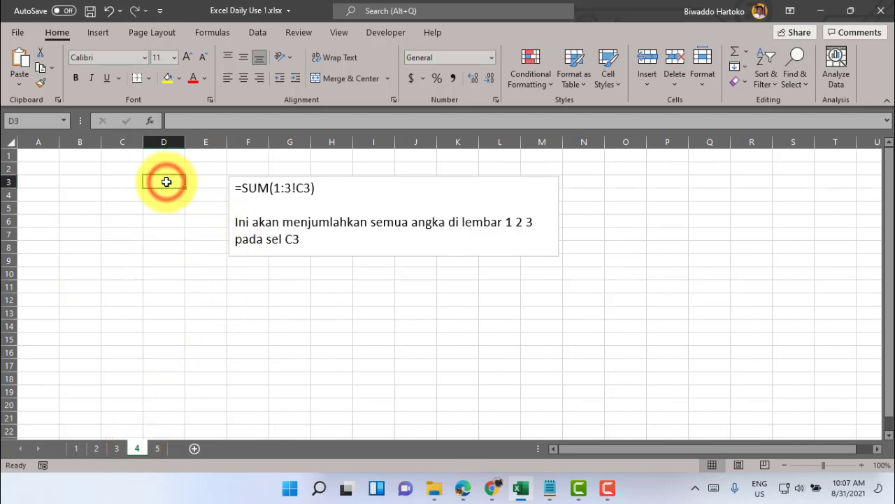
Enter =sum(1:3!C3) in D3 to total C3 across sheets 1 to 3.
type("=")
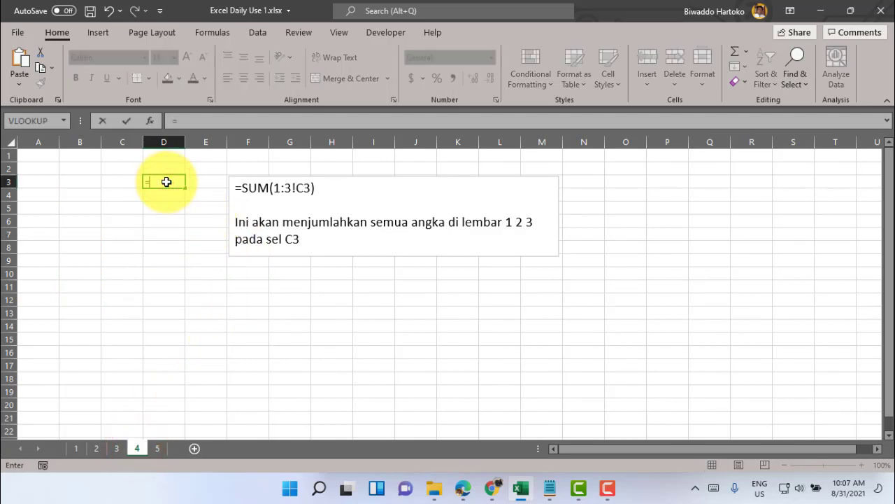
type("s")
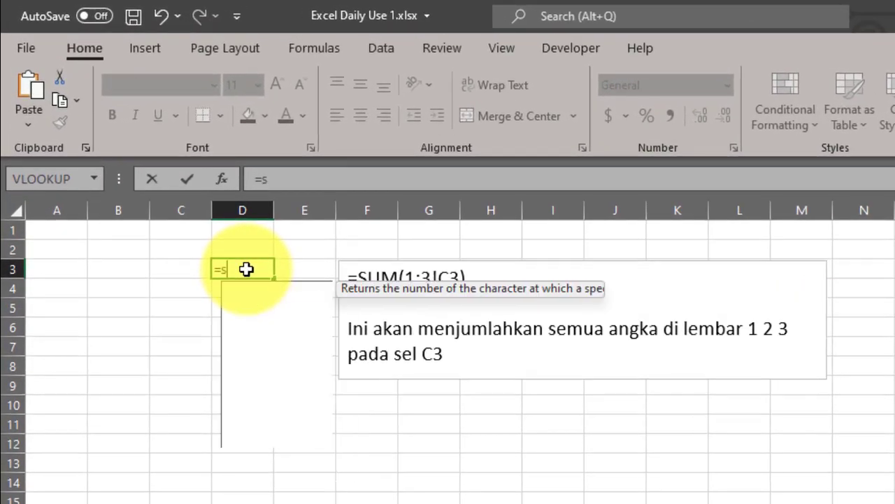
type("um")
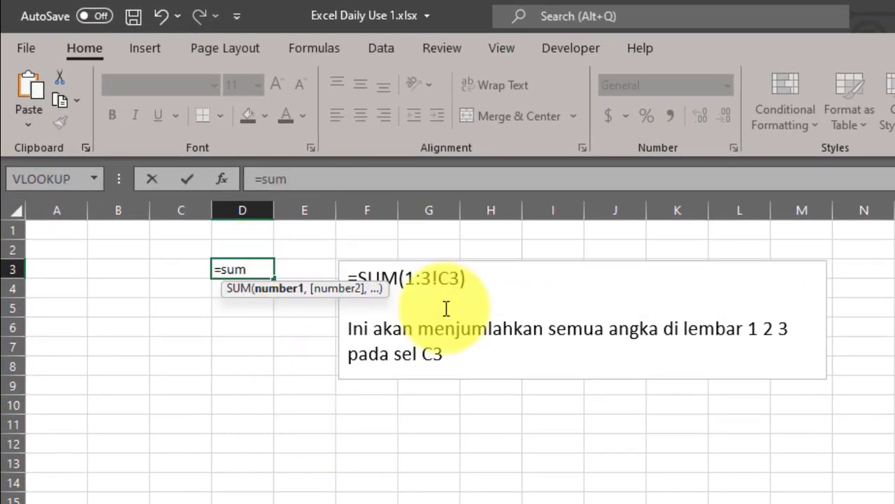
type("(")
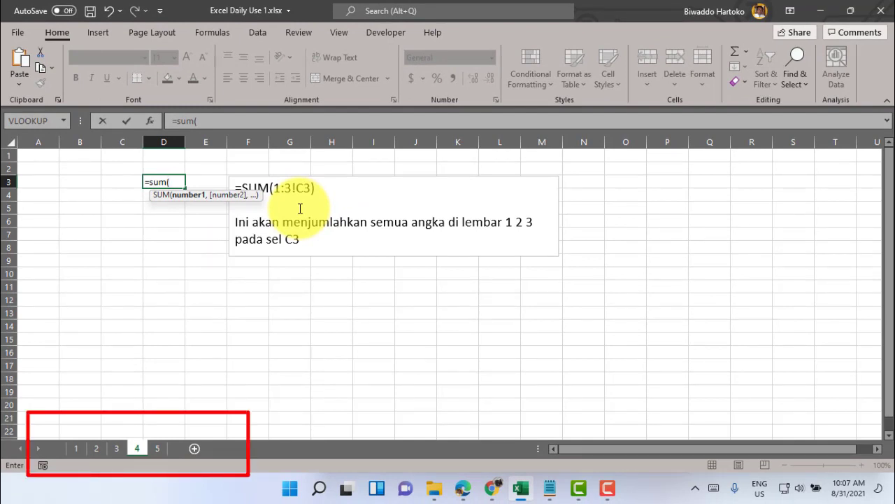
type("1")
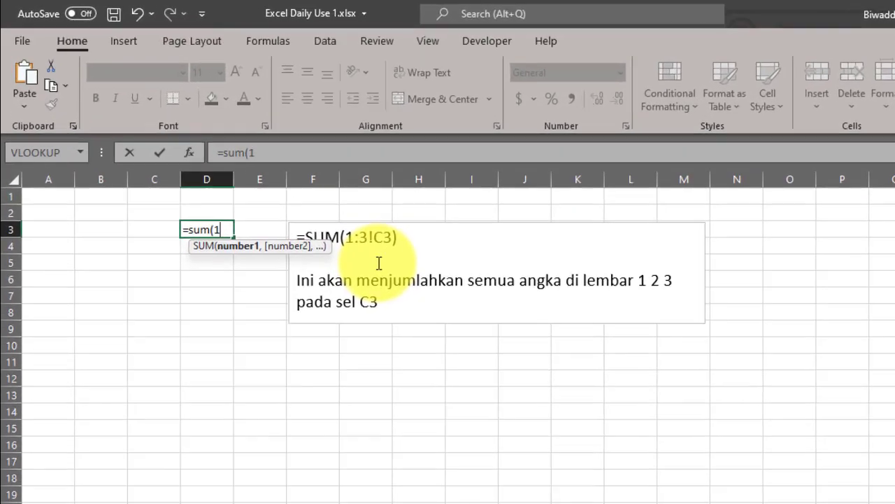
type(":")
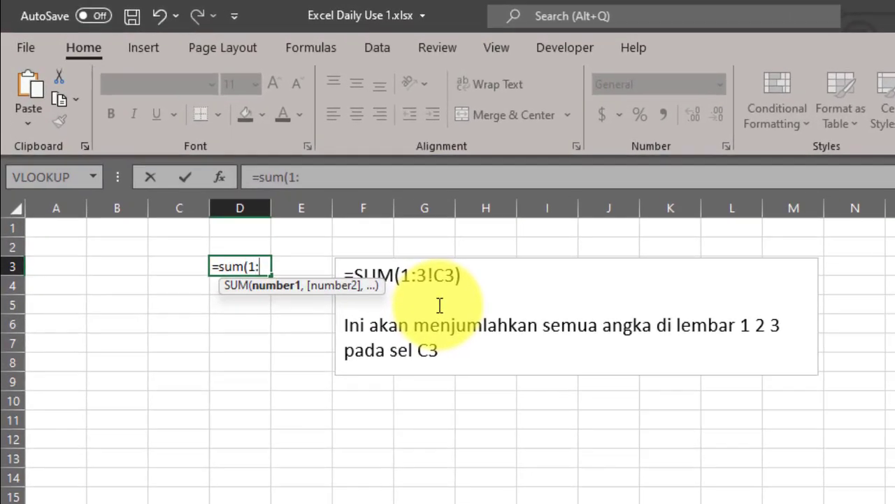
type("3")
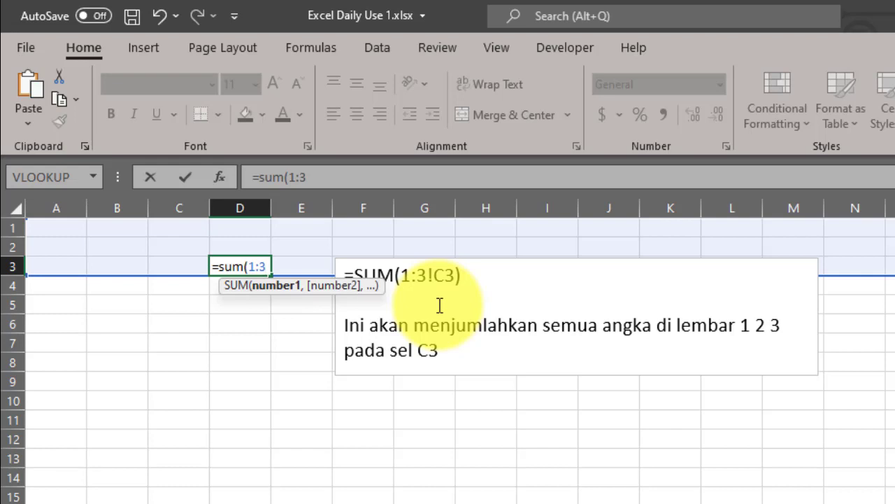
type("!")
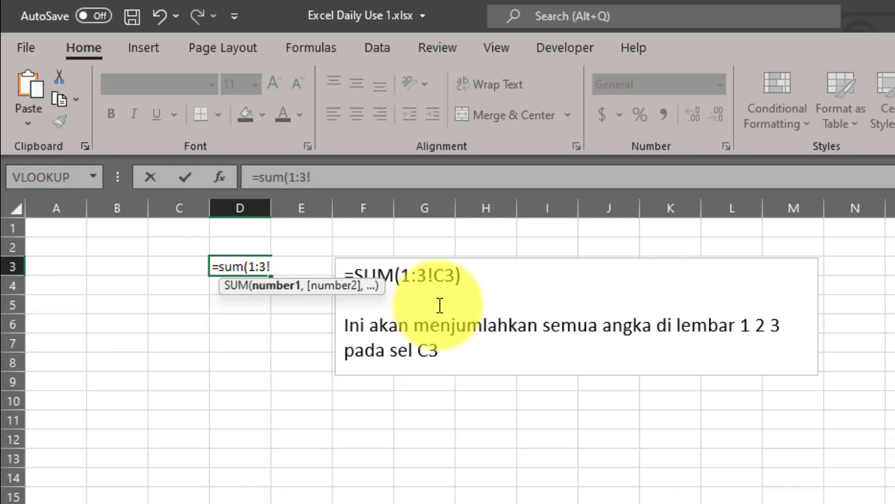
type("C")
type("3")
type(")")
key("Return")
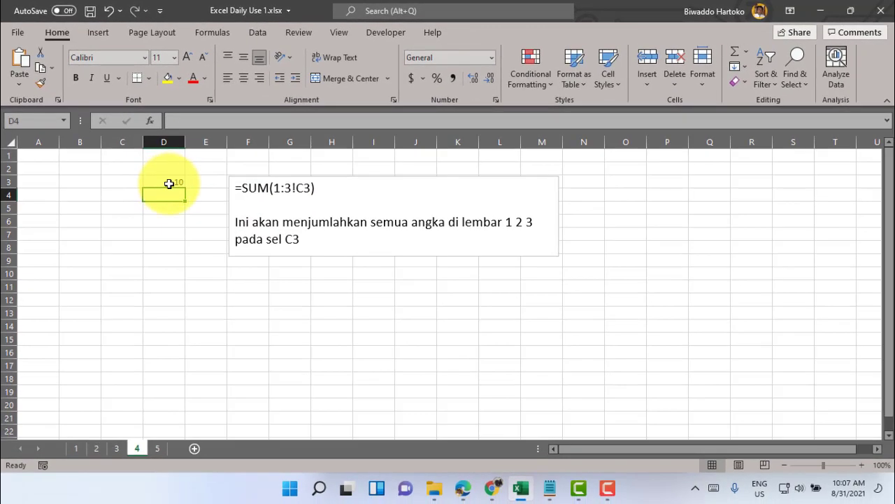
Set cell C3 on sheet 2 to 20.
left_click(169, 183)
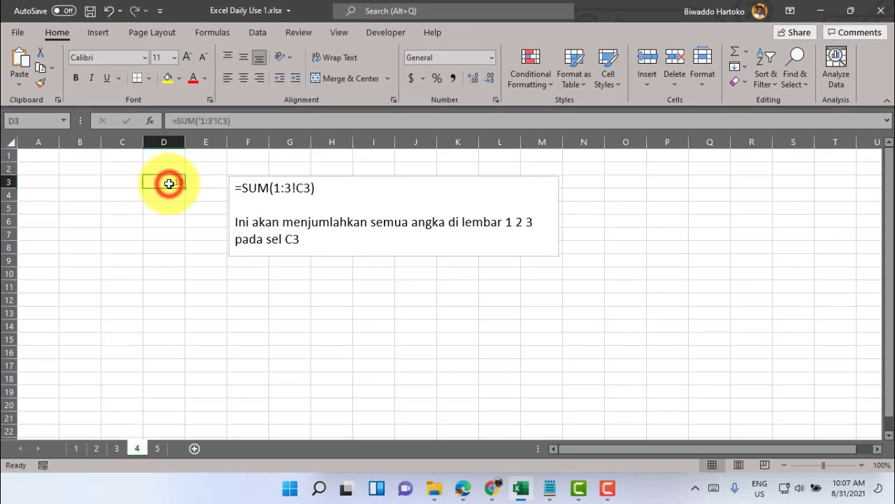
left_click(98, 451)
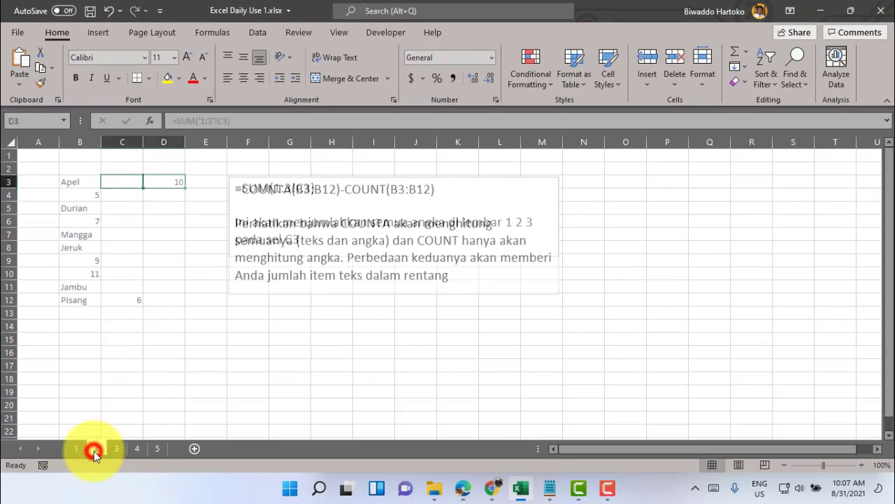
left_click(132, 181)
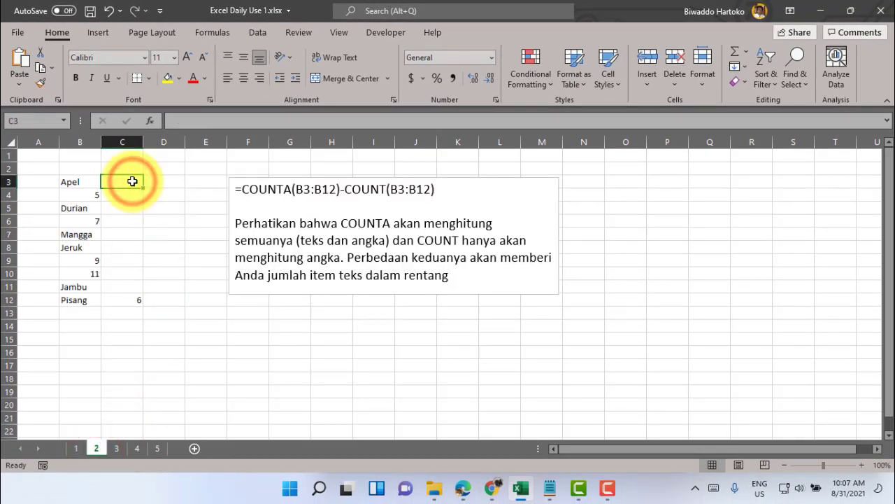
type("20")
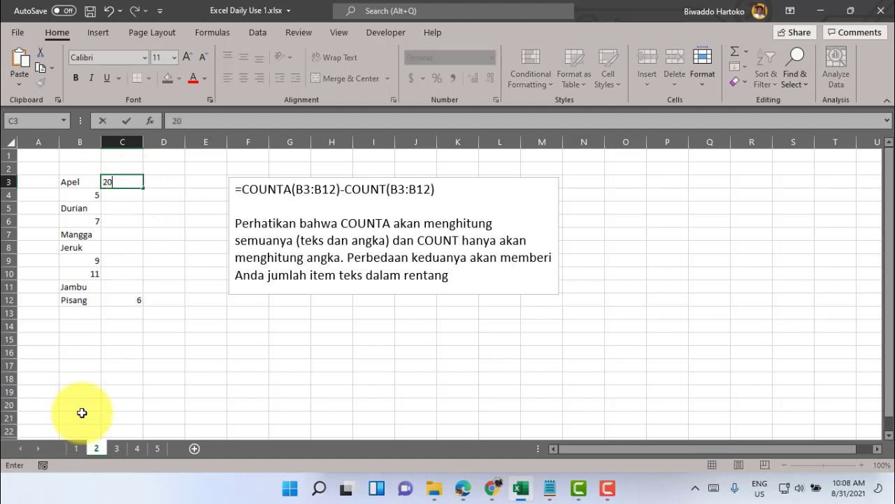
left_click(75, 447)
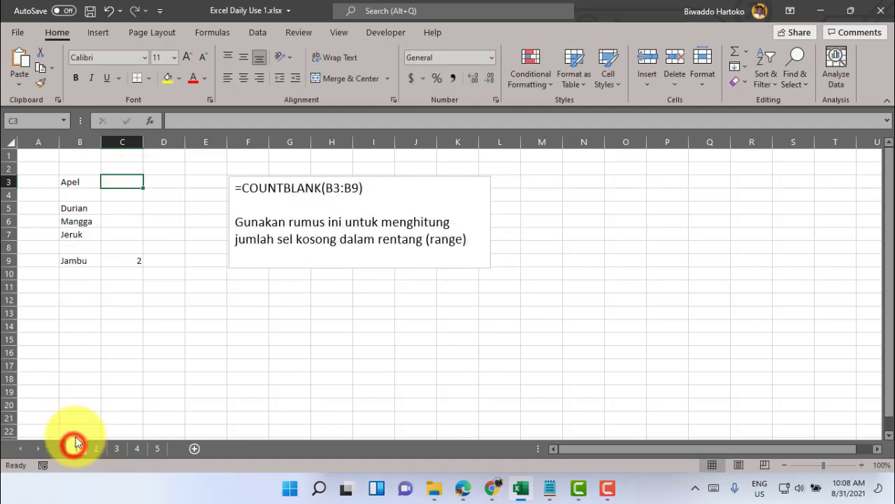
Set cell C3 on sheet 1 to 30 and check the updated total in sheet 4's D3.
left_click(124, 178)
type("30")
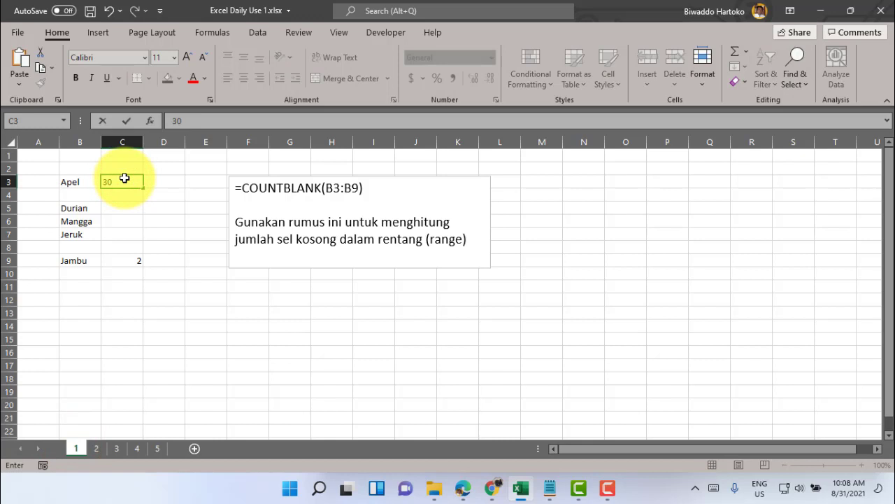
left_click(137, 449)
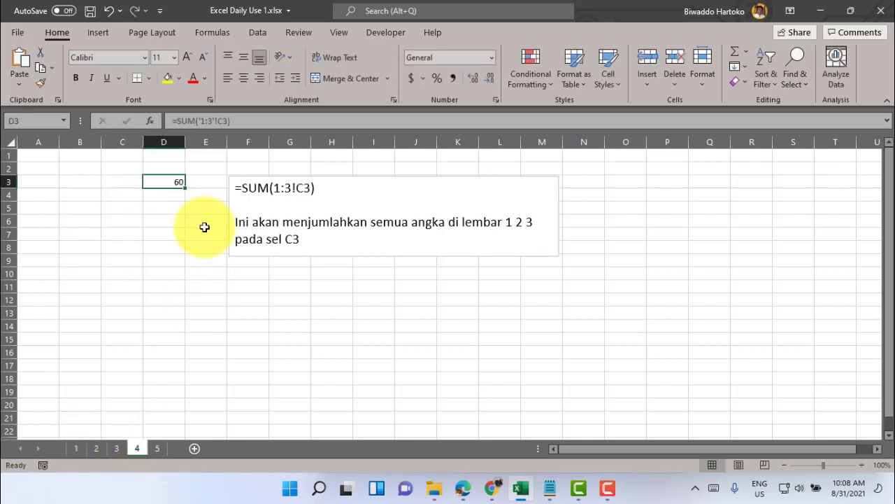
left_click(175, 182)
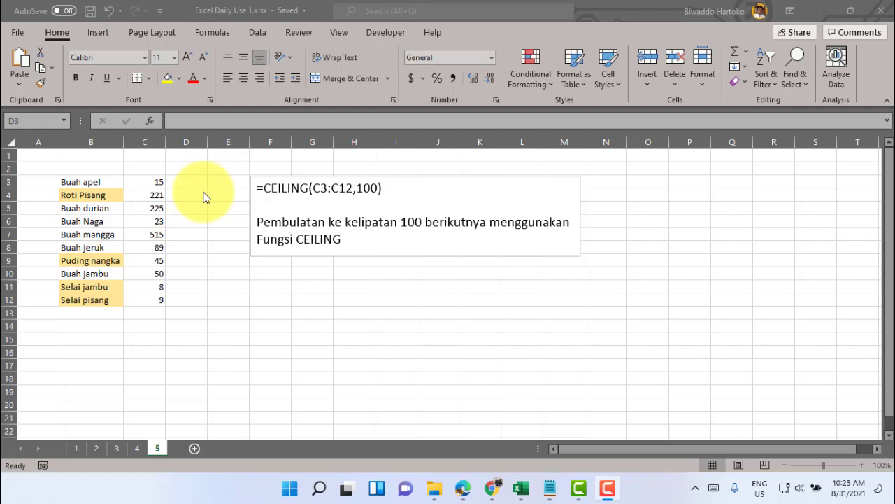
Enter =CEILING(C3:C12,100) in D3 to round each amount up to a multiple of 100.
left_click(189, 182)
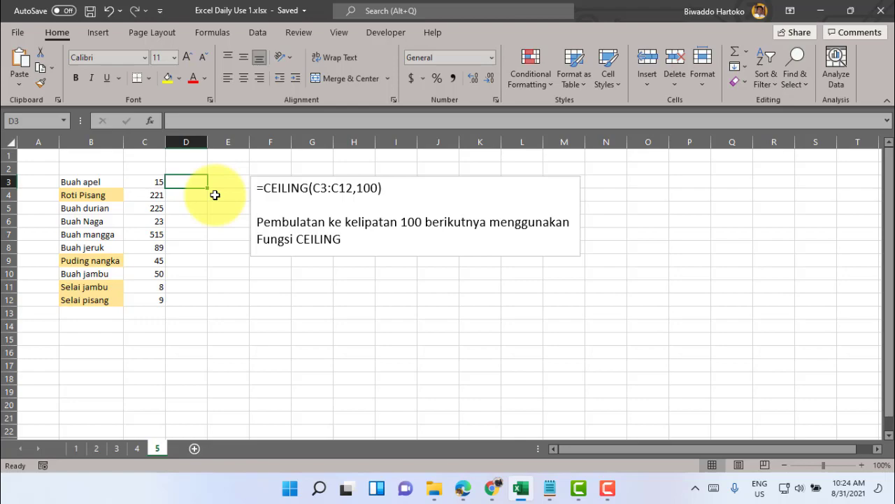
type("=ce")
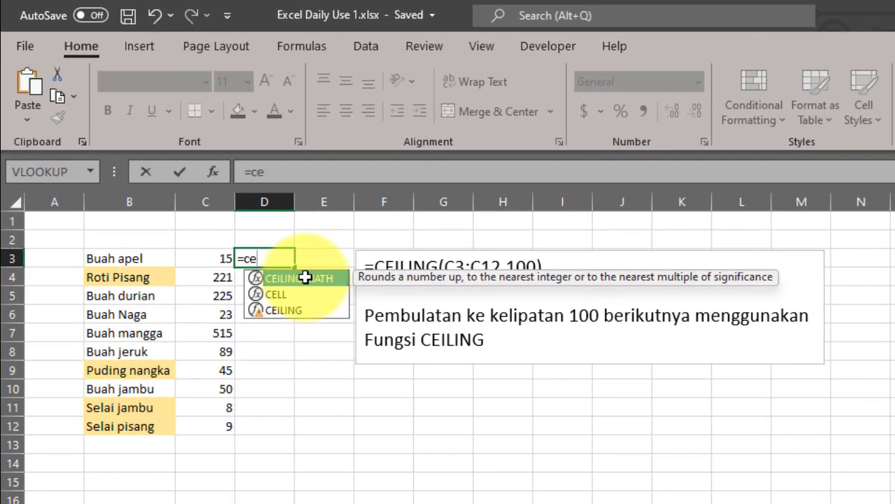
double_click(293, 311)
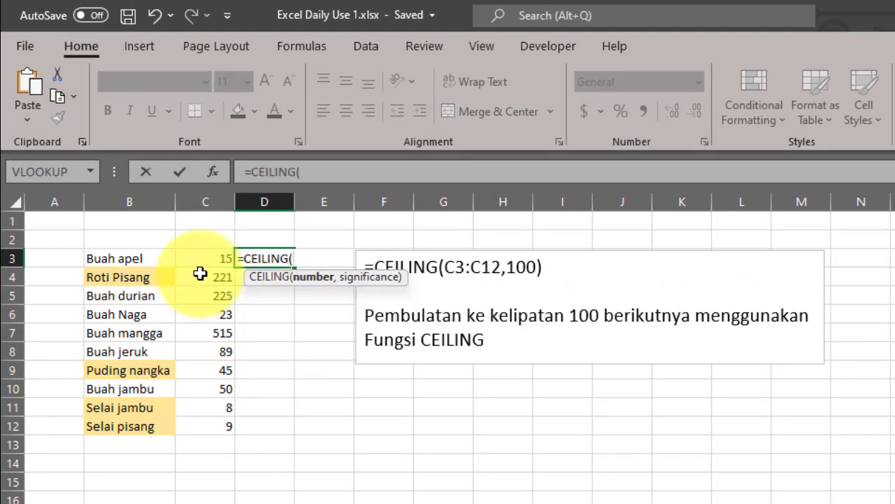
left_click_drag(214, 258, 214, 433)
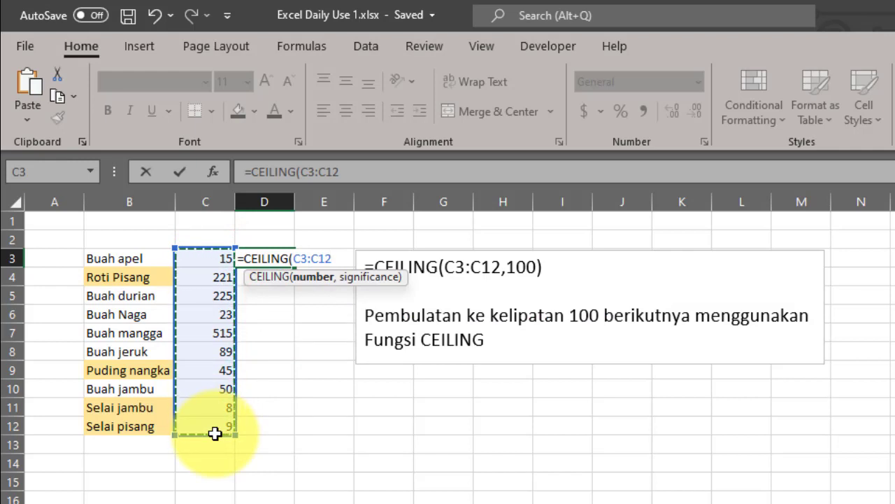
type(",")
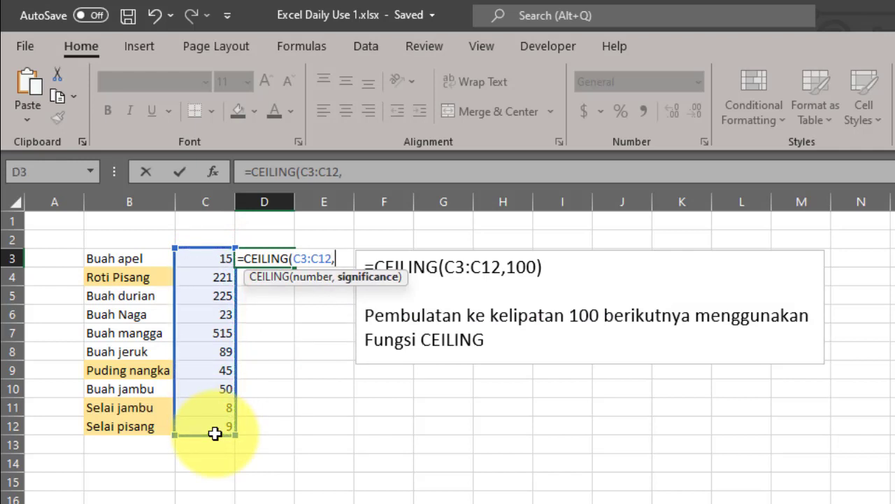
type("1")
type("00")
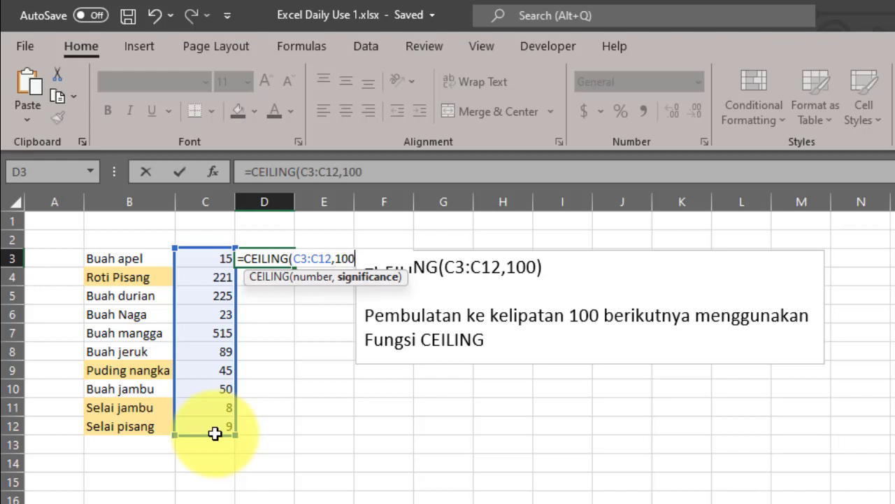
type(")")
key("Return")
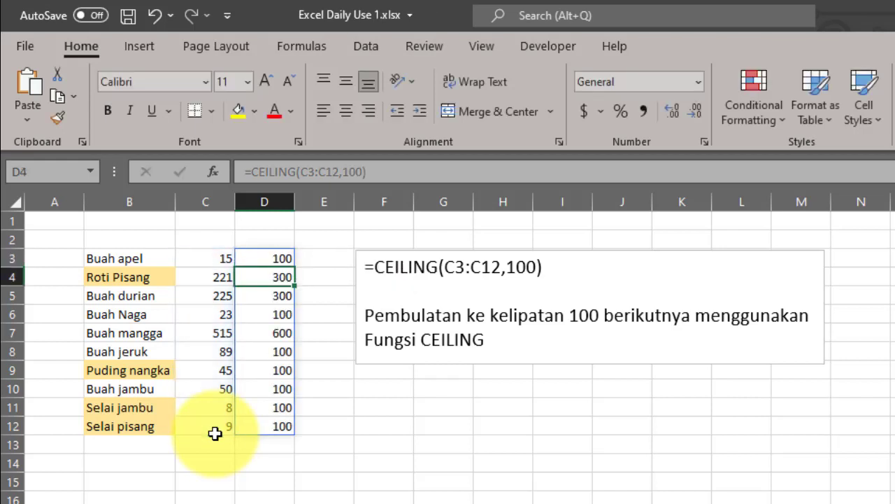